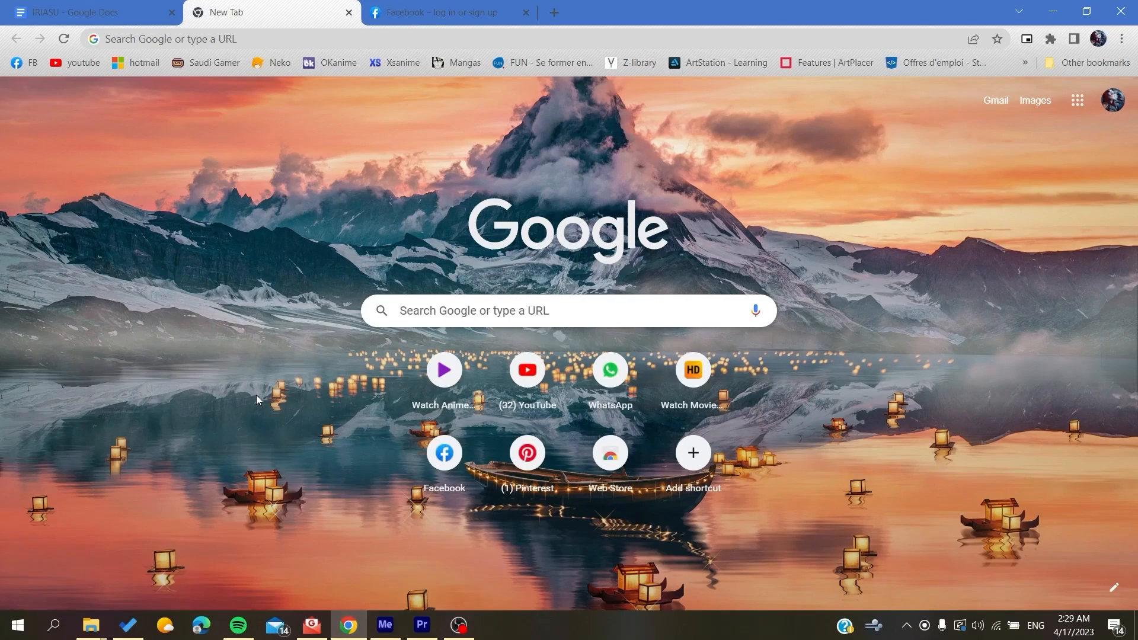
- Go to facebook.com from the address bar and close the accidentally opened extra tab
click(167, 39)
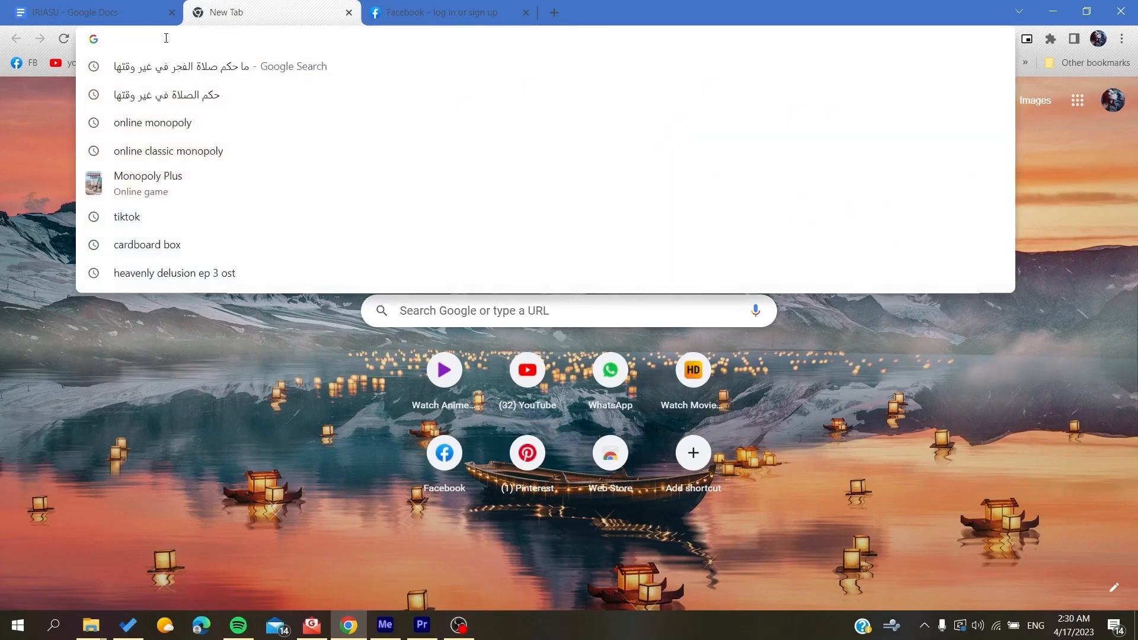
text(facebook.com)
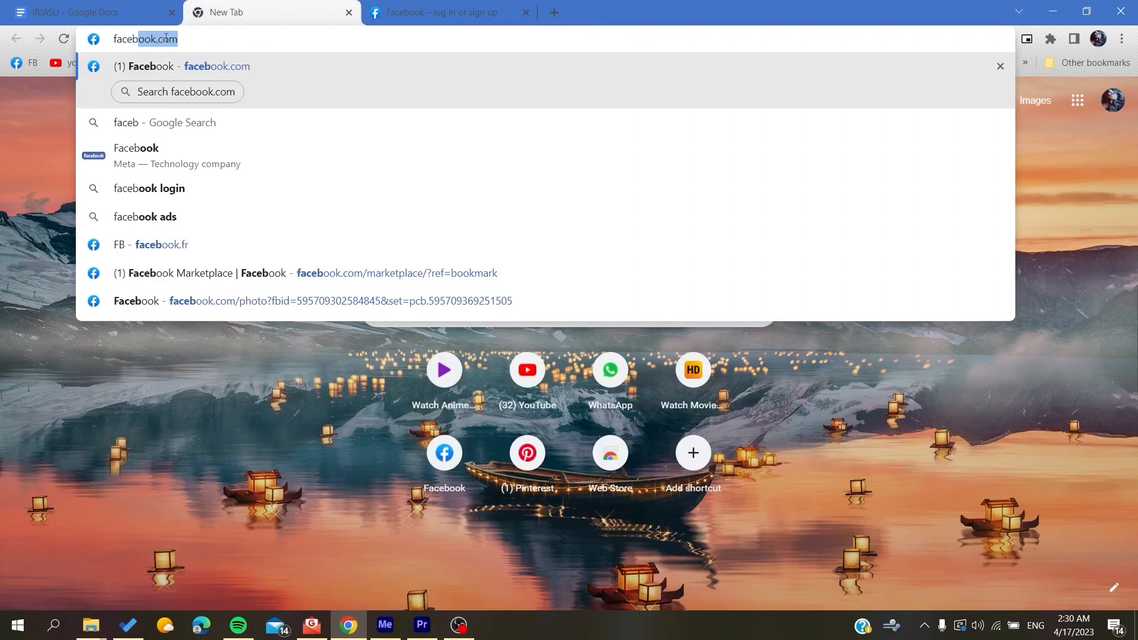
key(Right)
key(Return)
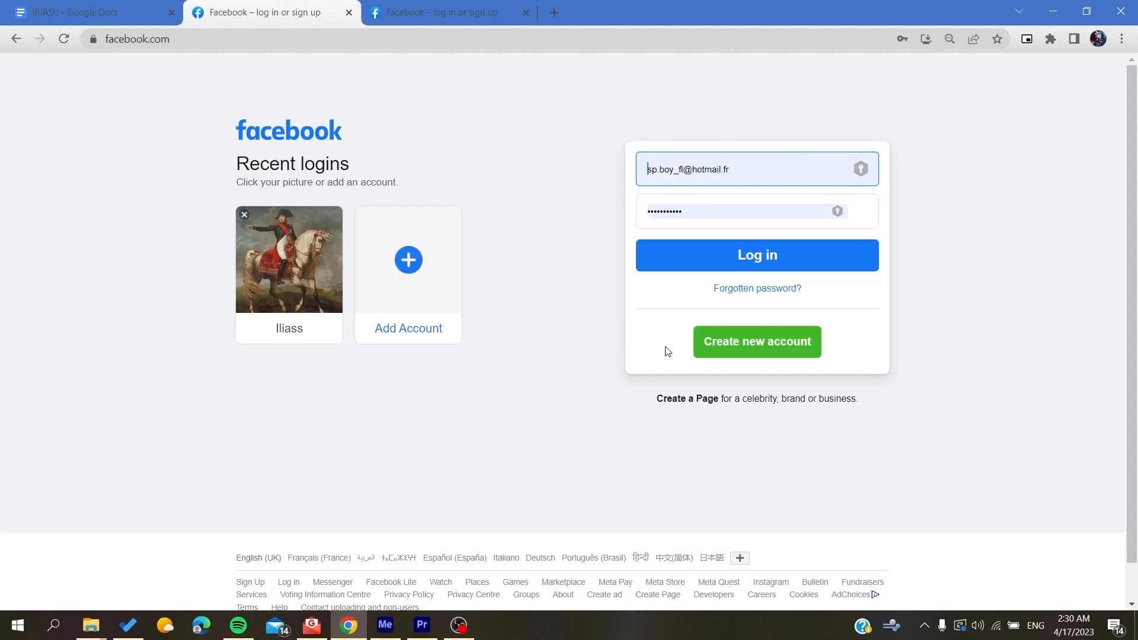
middle_click(738, 343)
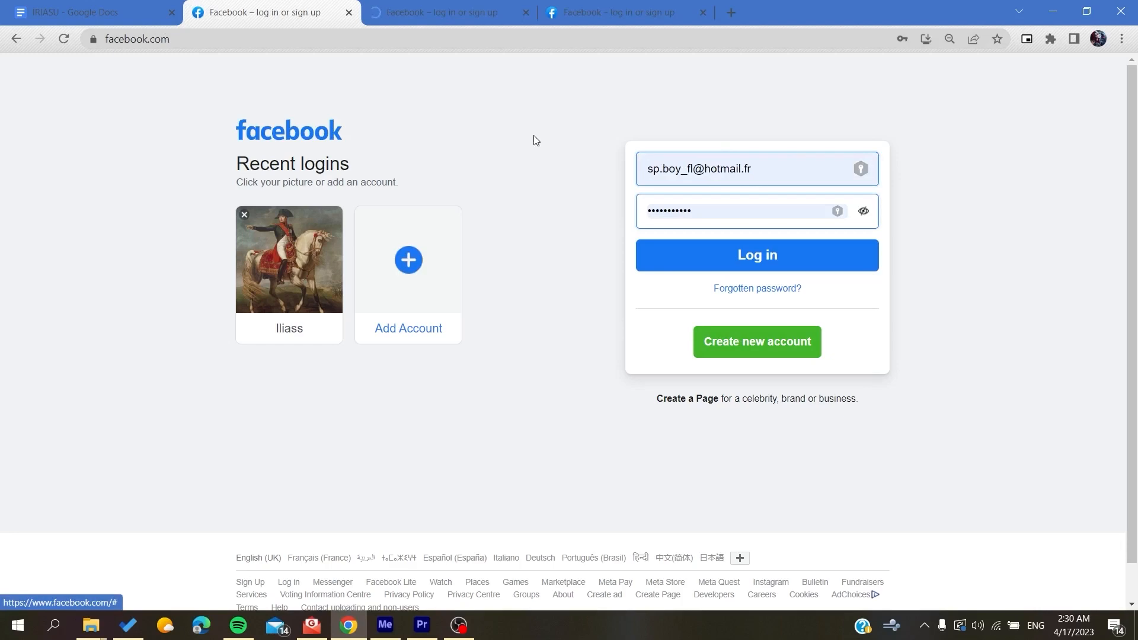
click(451, 11)
key(ctrl+w)
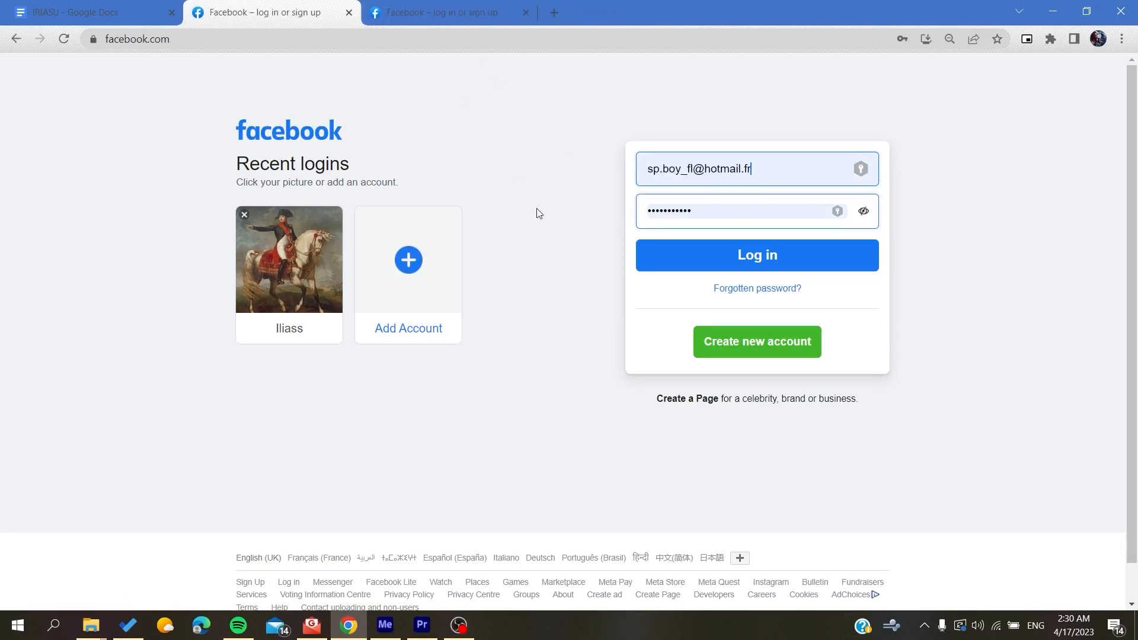
click(750, 348)
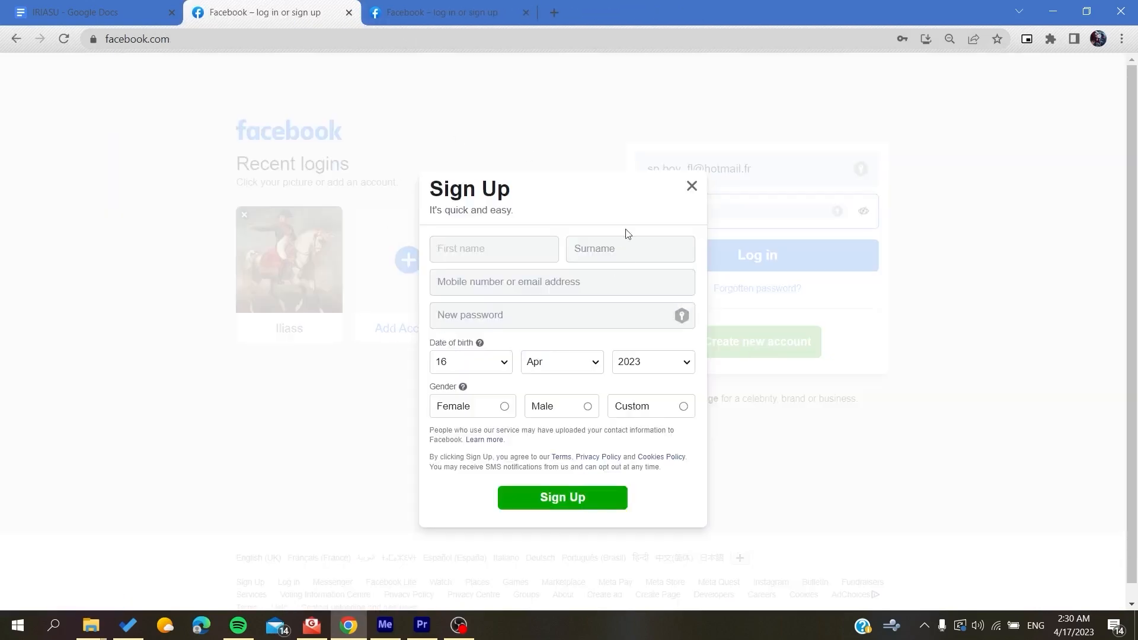
drag(424, 191, 549, 196)
click(559, 212)
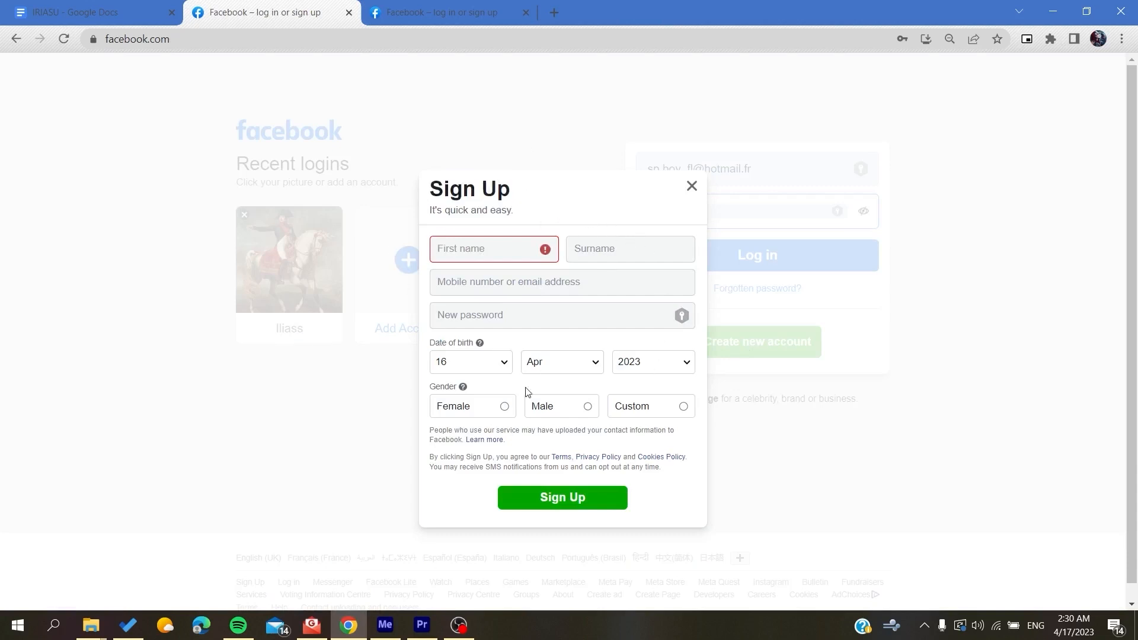
click(559, 493)
click(695, 190)
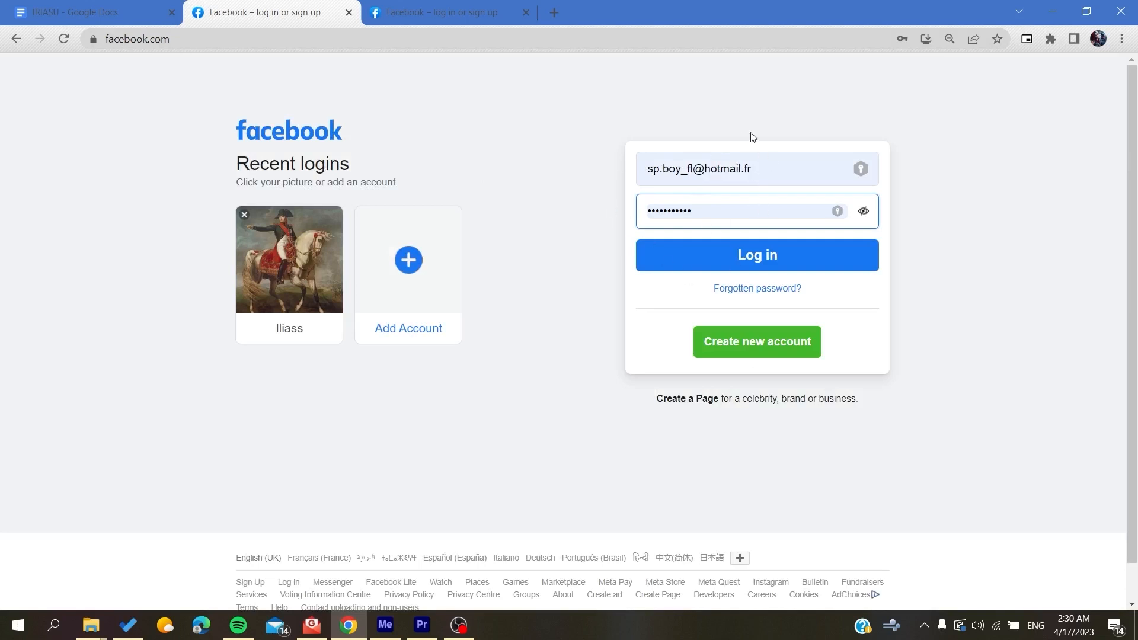
- Log in with the saved account and go to Marketplace, dismissing the save-password prompt
click(713, 259)
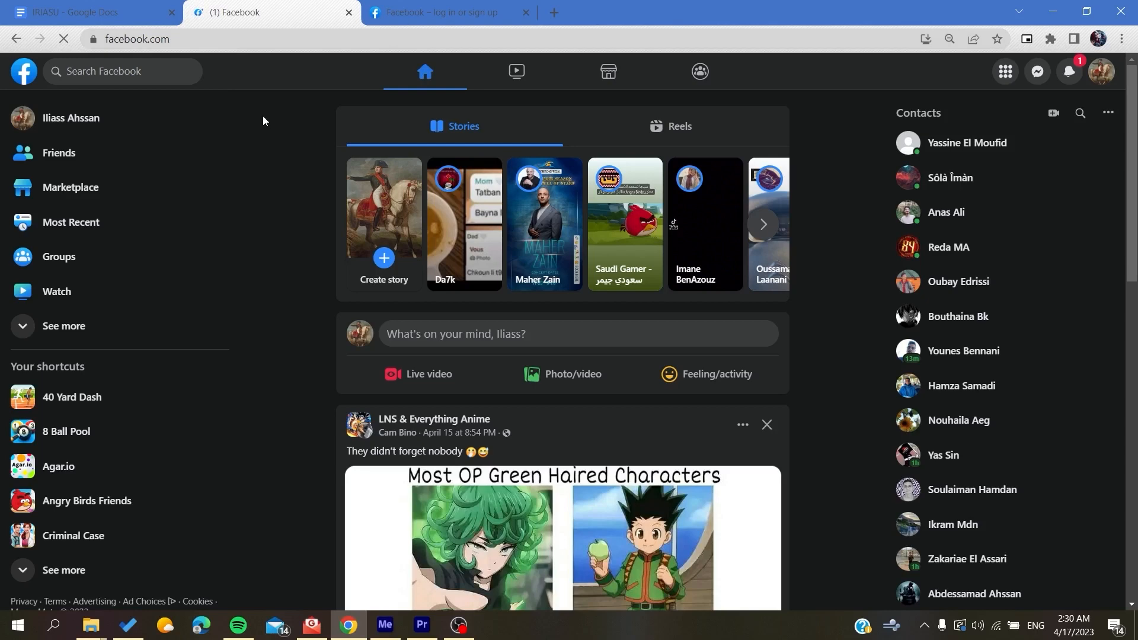
mouse_move(72, 187)
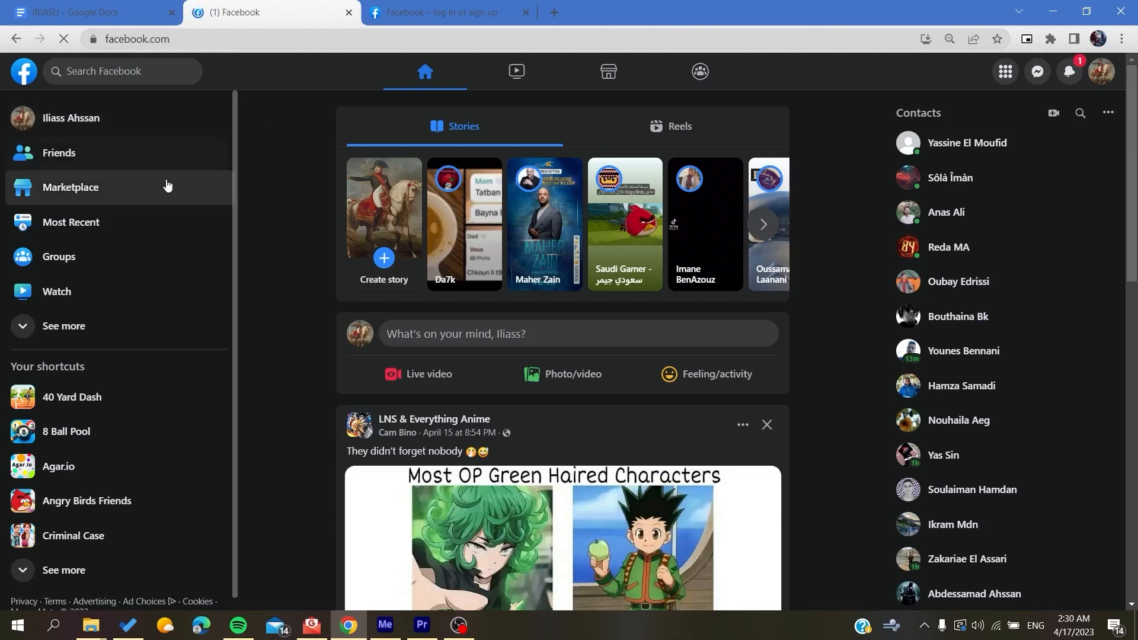
click(87, 197)
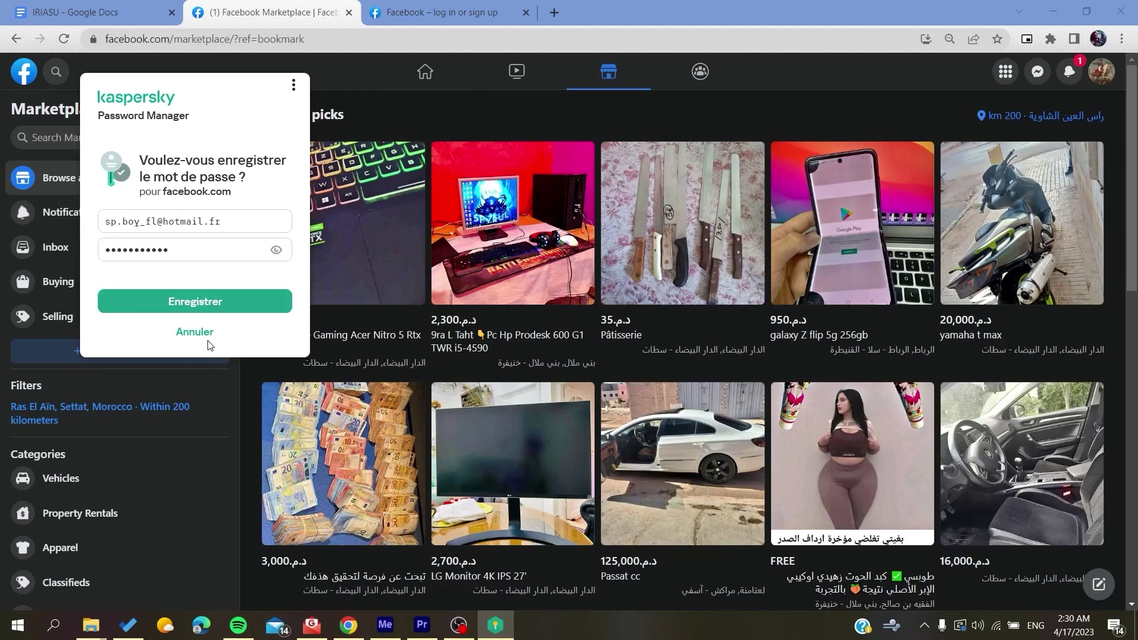
click(210, 333)
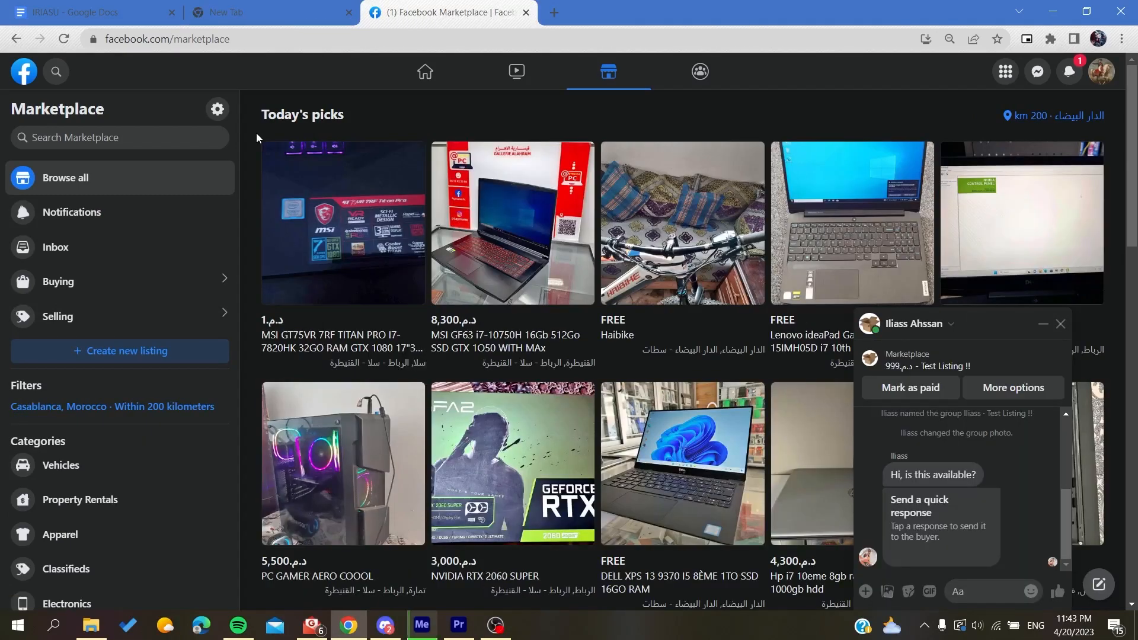
- Search Marketplace for 'iphone' around Casablanca
click(127, 137)
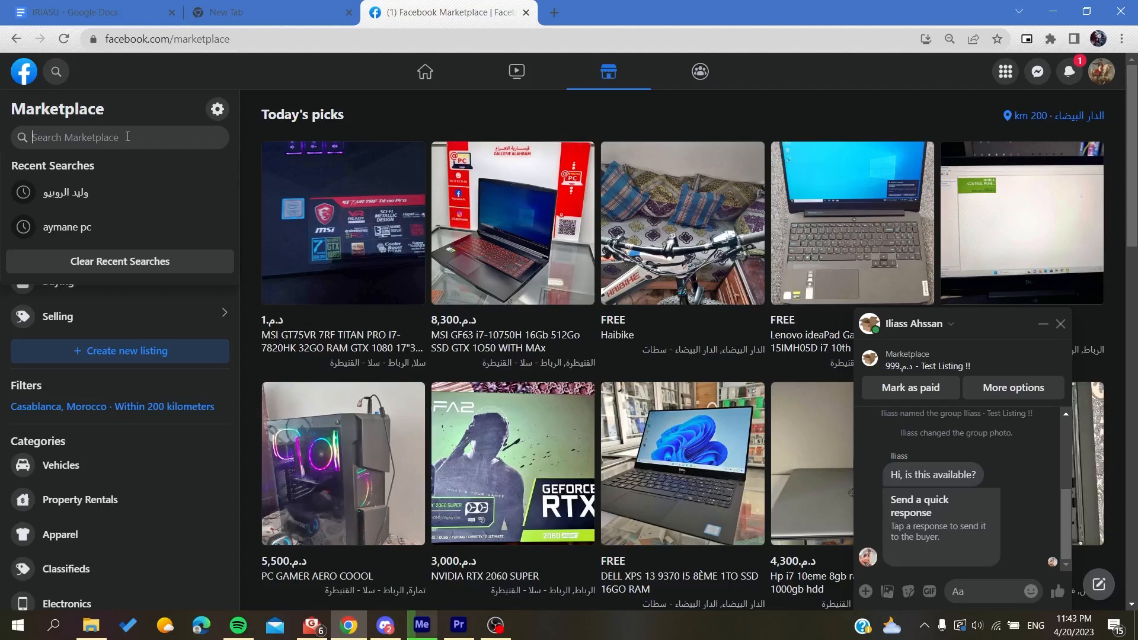
text(i)
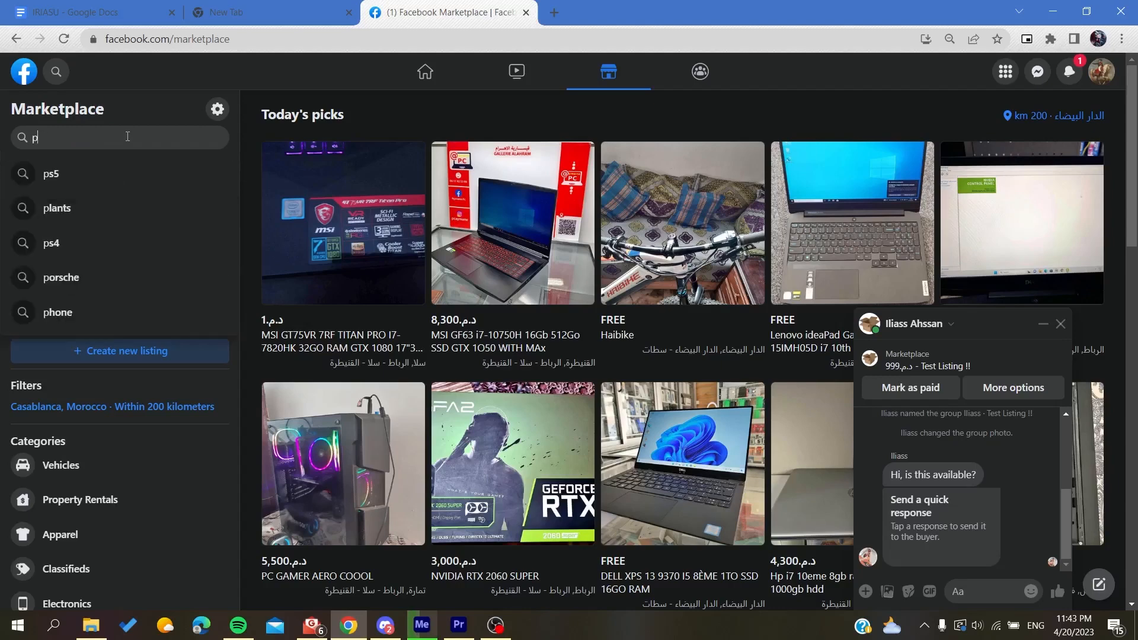
key(BackSpace)
text(iphone)
key(Return)
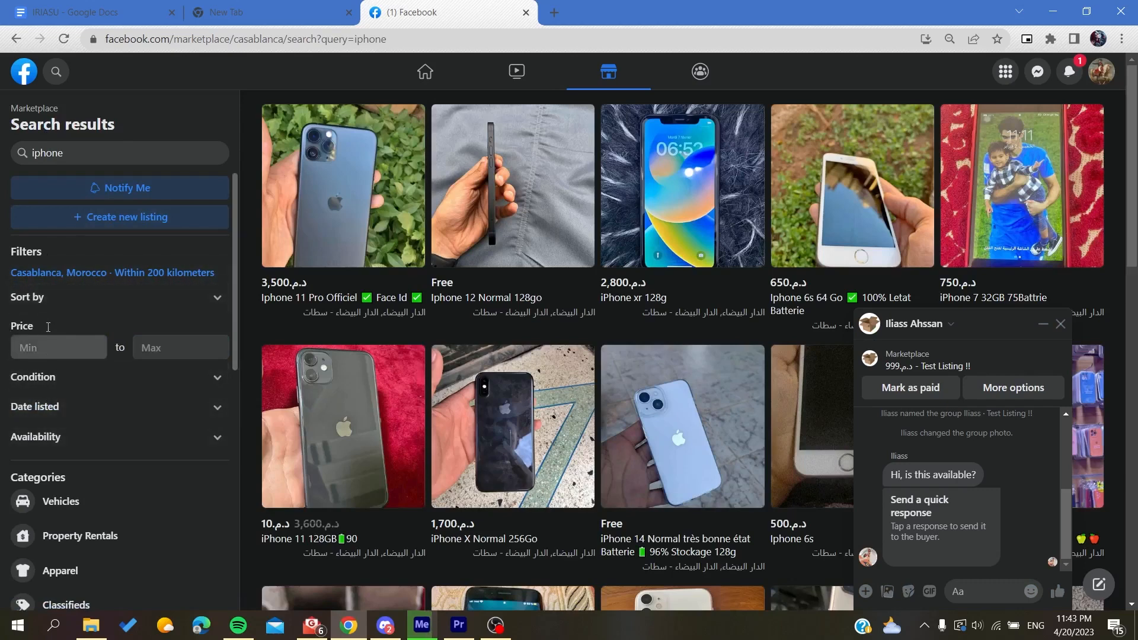
- Sort the iphone results by 'Date listed: Newest first' and minimize the chat window
click(36, 298)
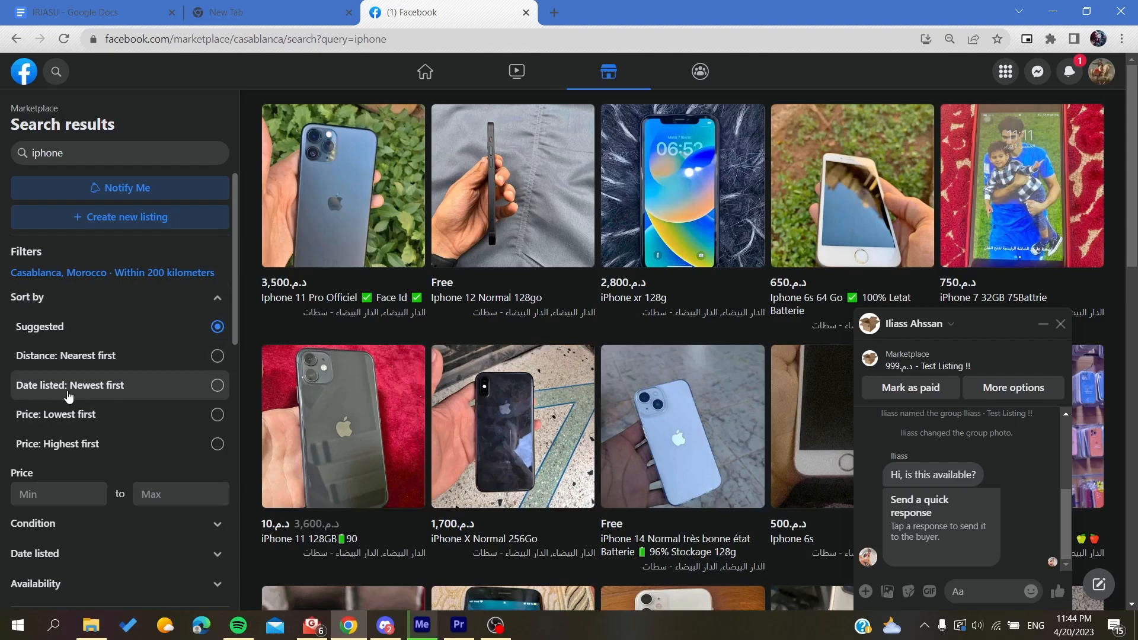
click(182, 395)
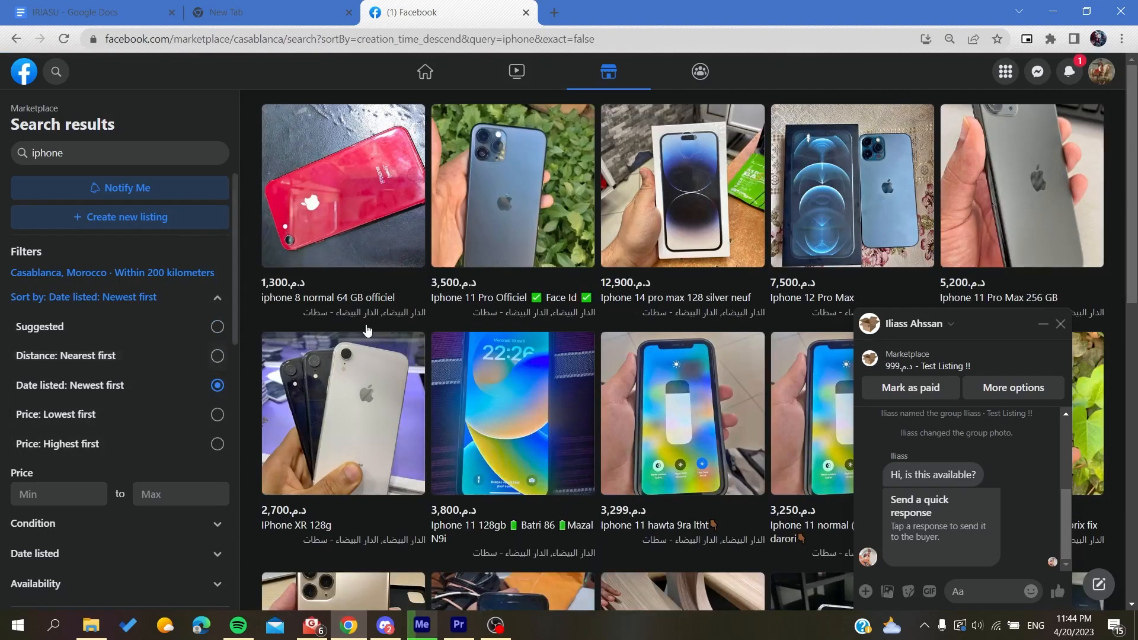
click(1044, 326)
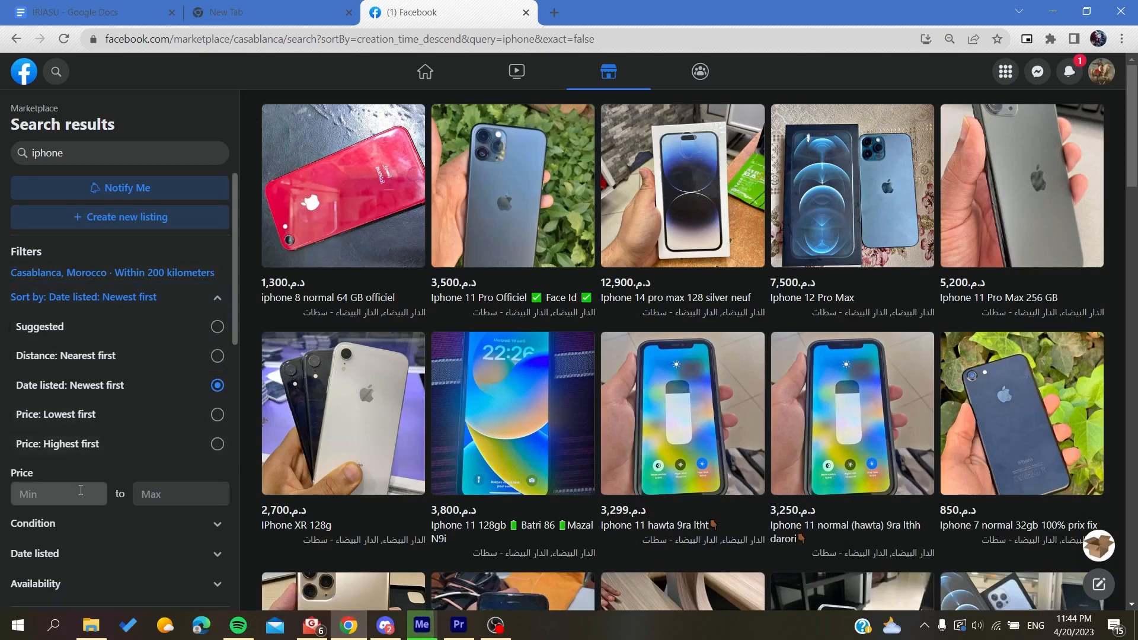
scroll(81, 493, down, 1)
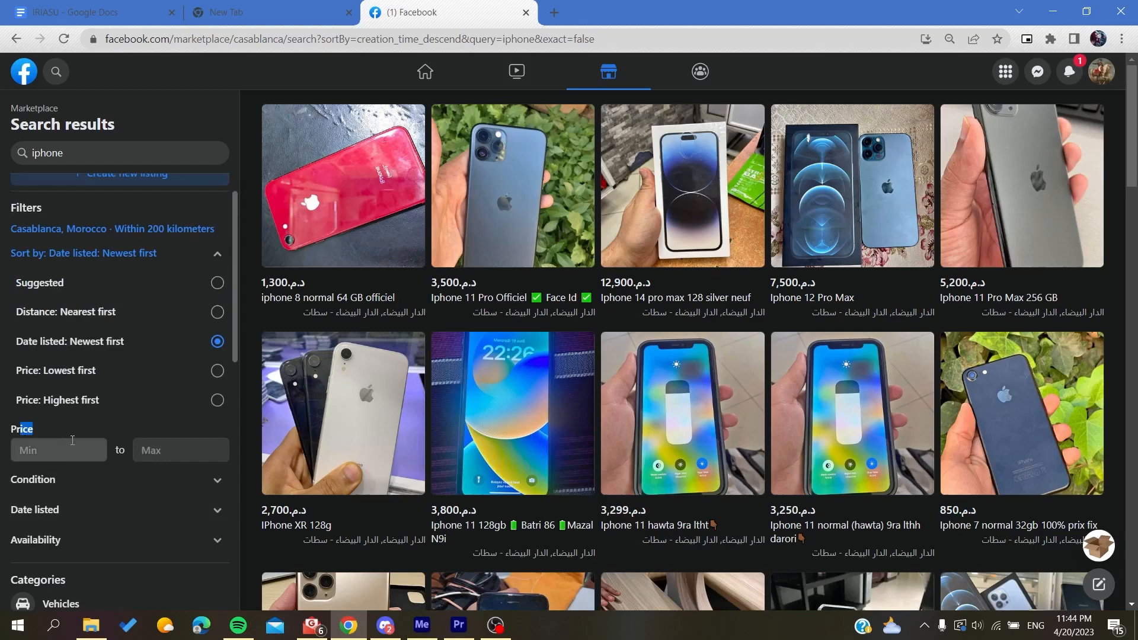
click(53, 512)
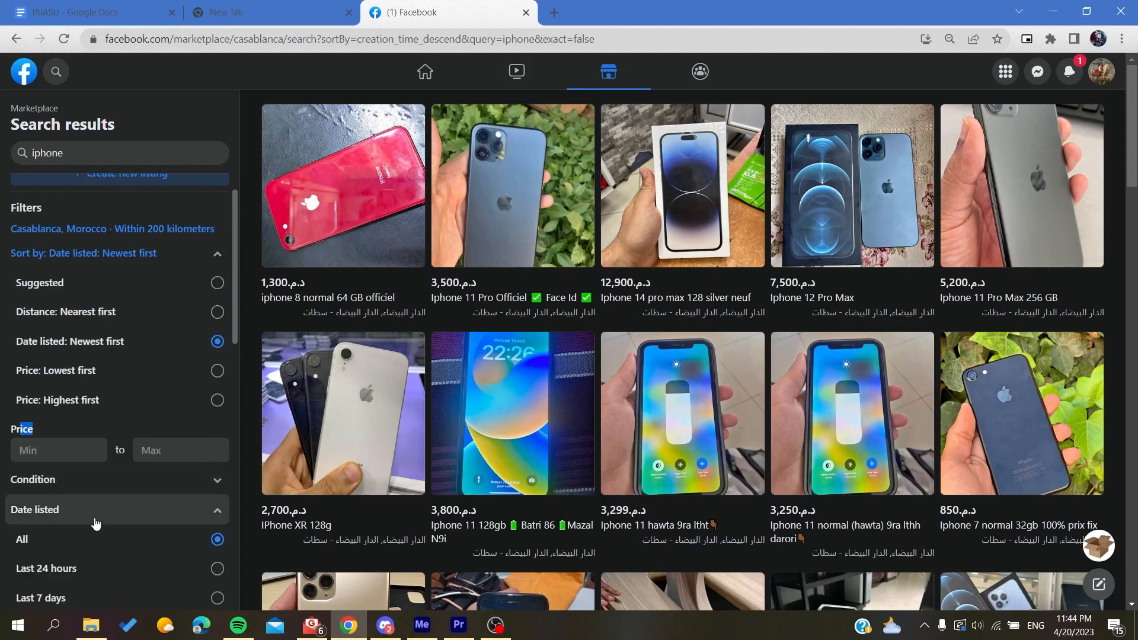
click(76, 510)
click(61, 231)
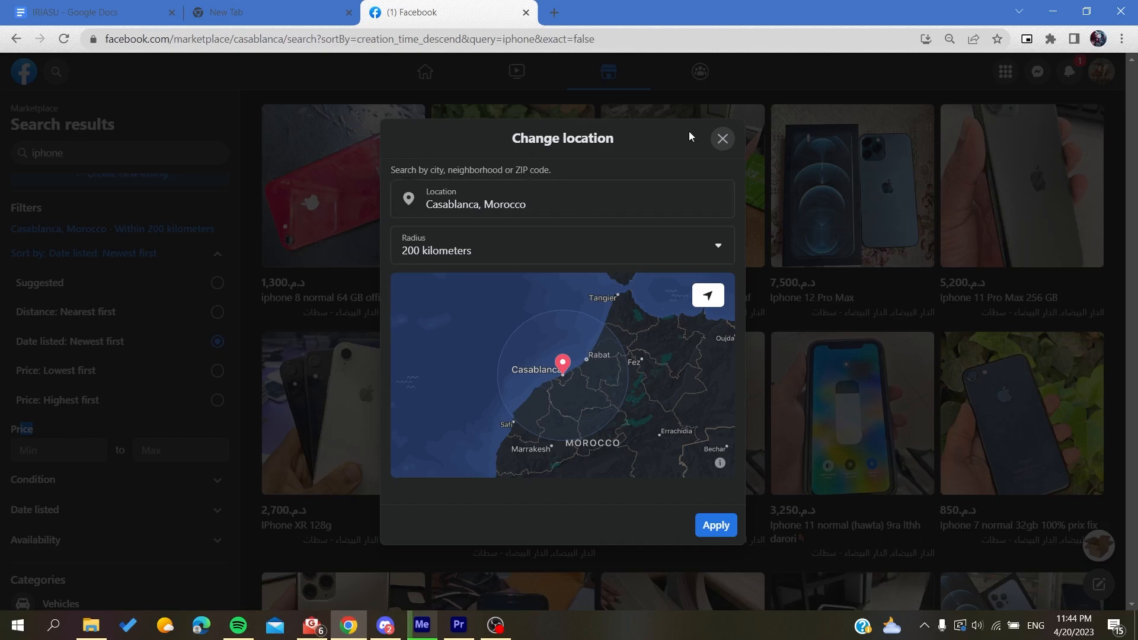
click(721, 140)
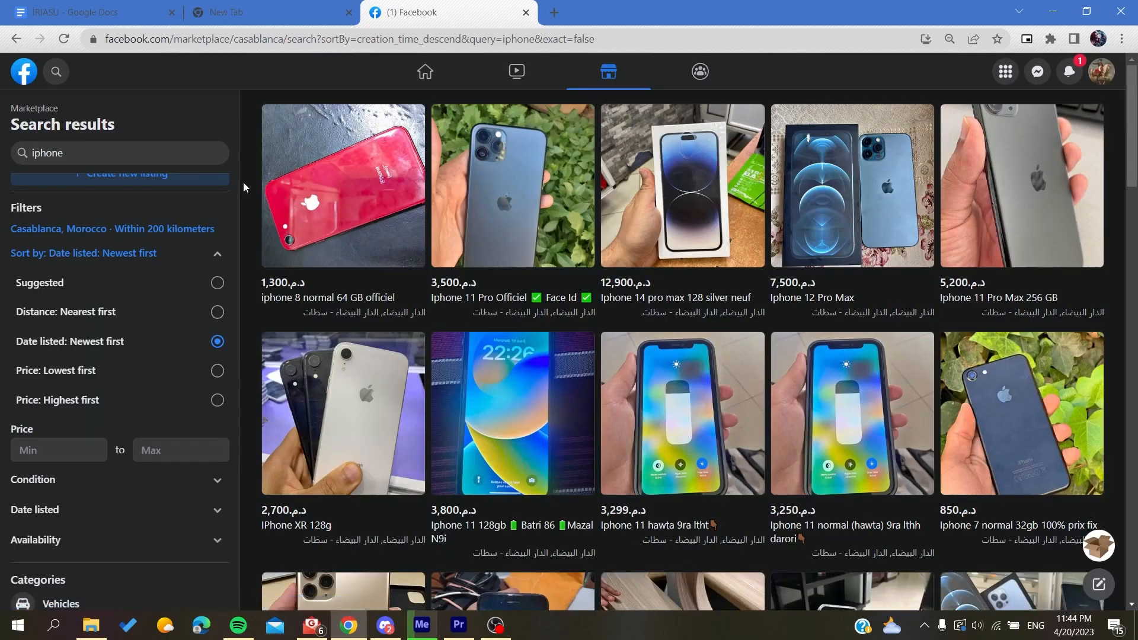